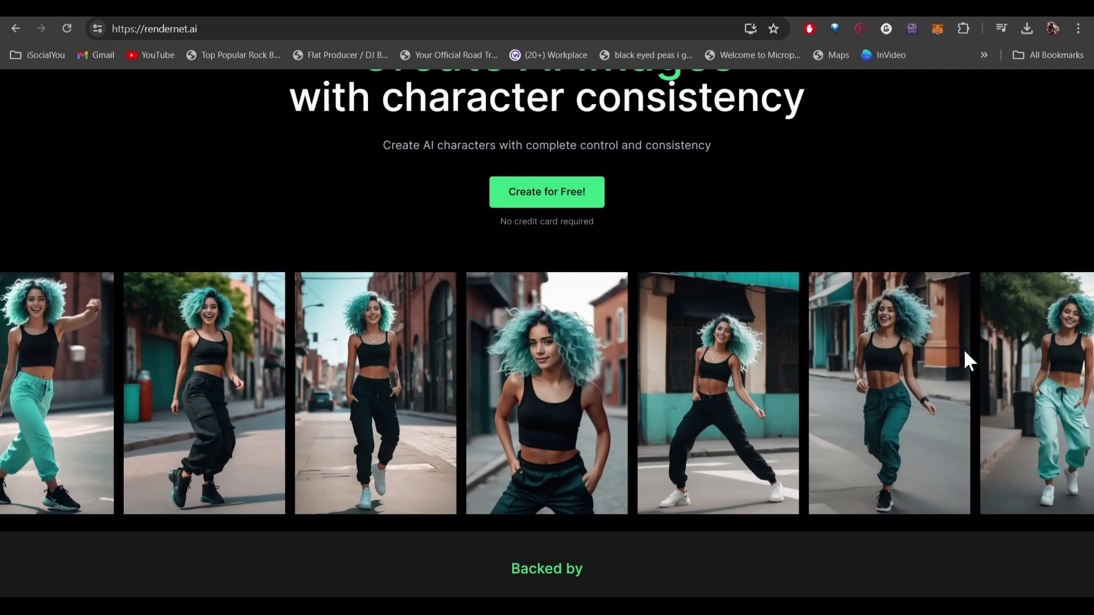
# Open the RenderNet app dashboard and scroll to the Introducing Character Lab section.
pyautogui.scroll(-6, 692, 358)
pyautogui.scroll(-5, 667, 374)
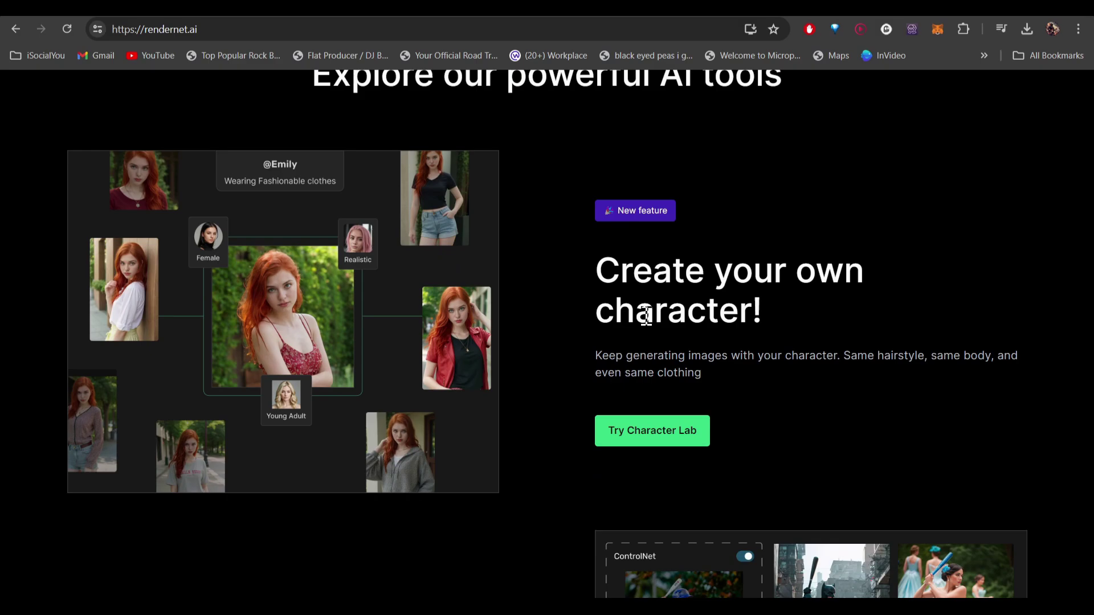
pyautogui.scroll(-6, 728, 317)
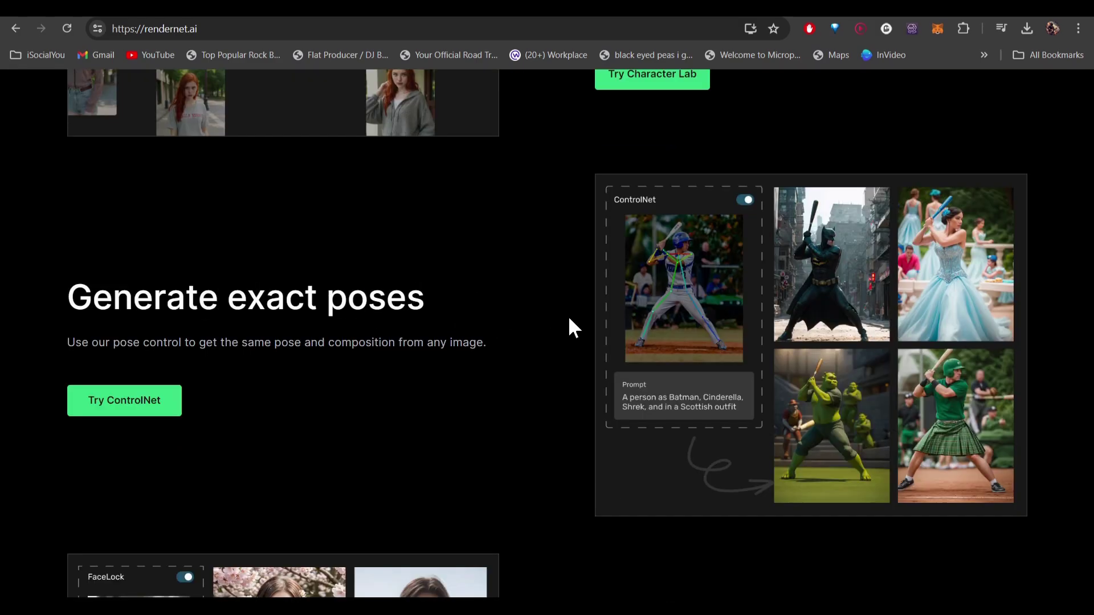
pyautogui.scroll(-6, 569, 319)
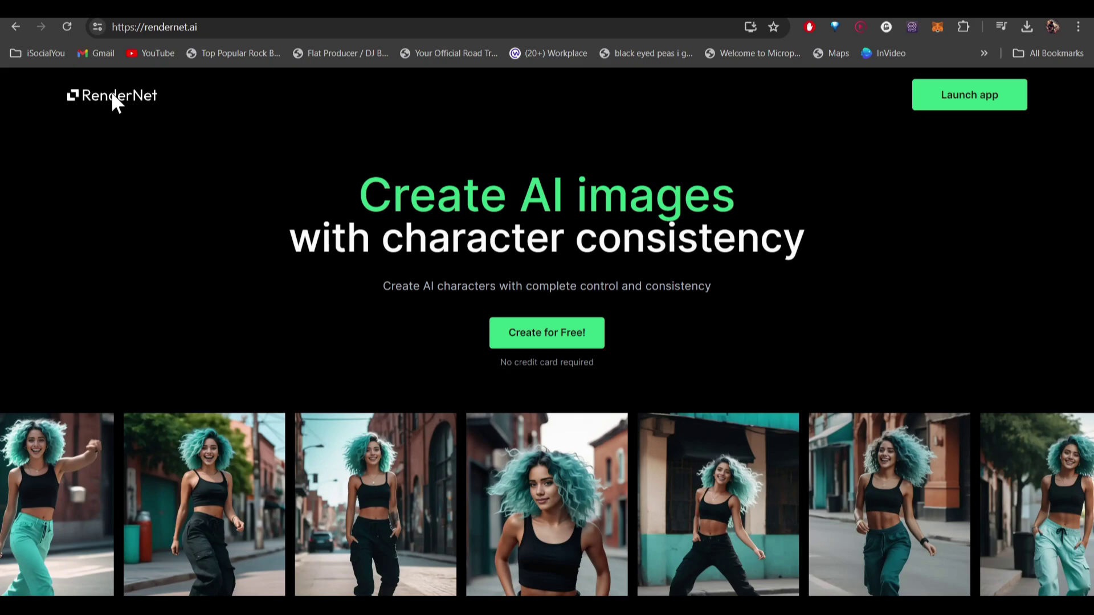
pyautogui.click(233, 27)
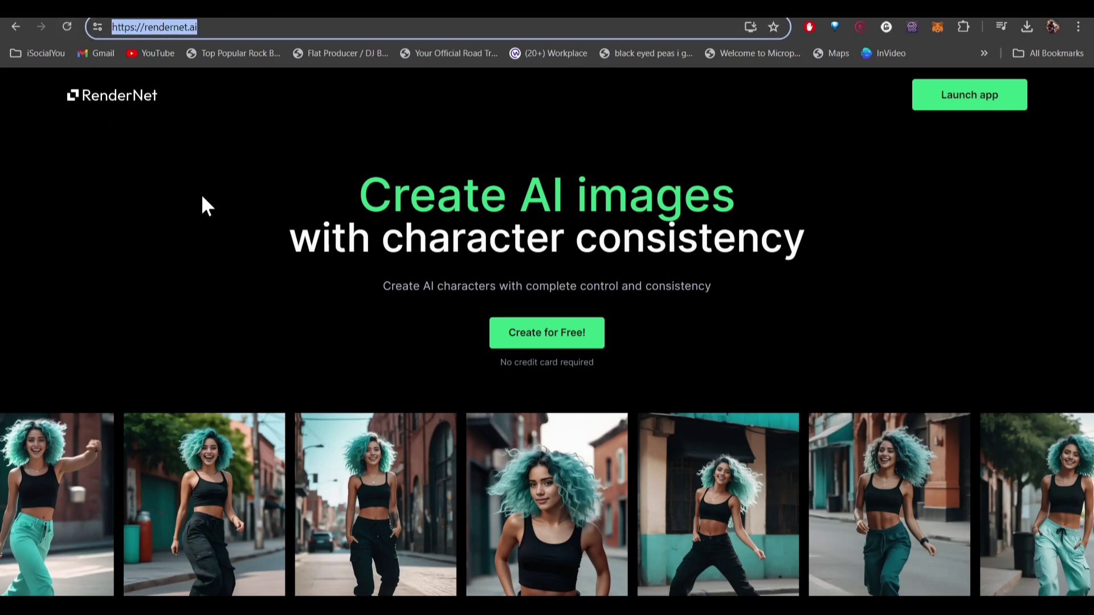
pyautogui.click(192, 165)
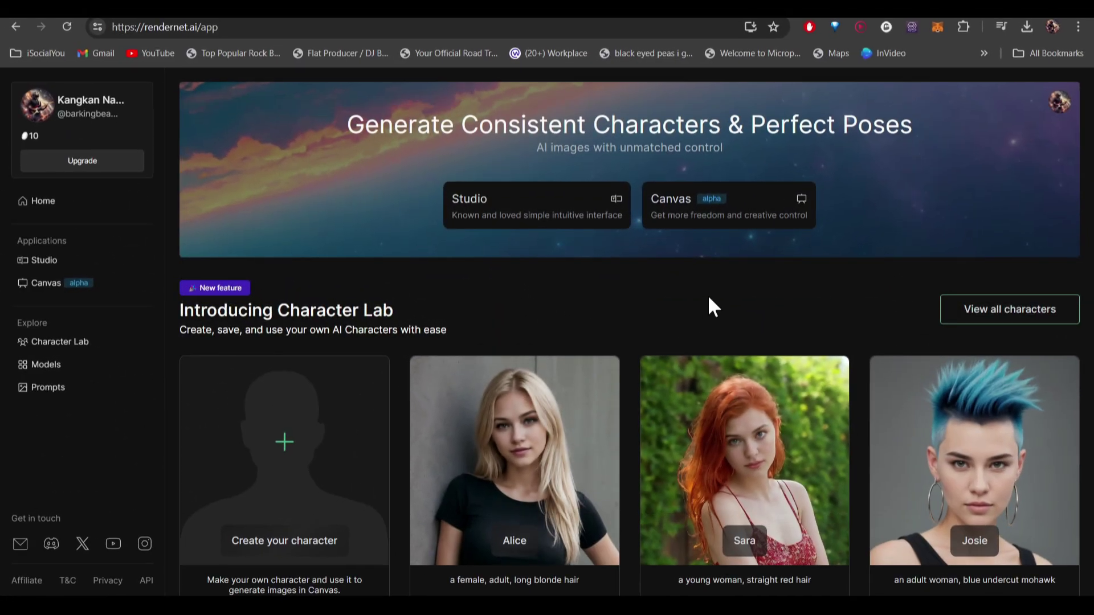
pyautogui.scroll(-1, 725, 316)
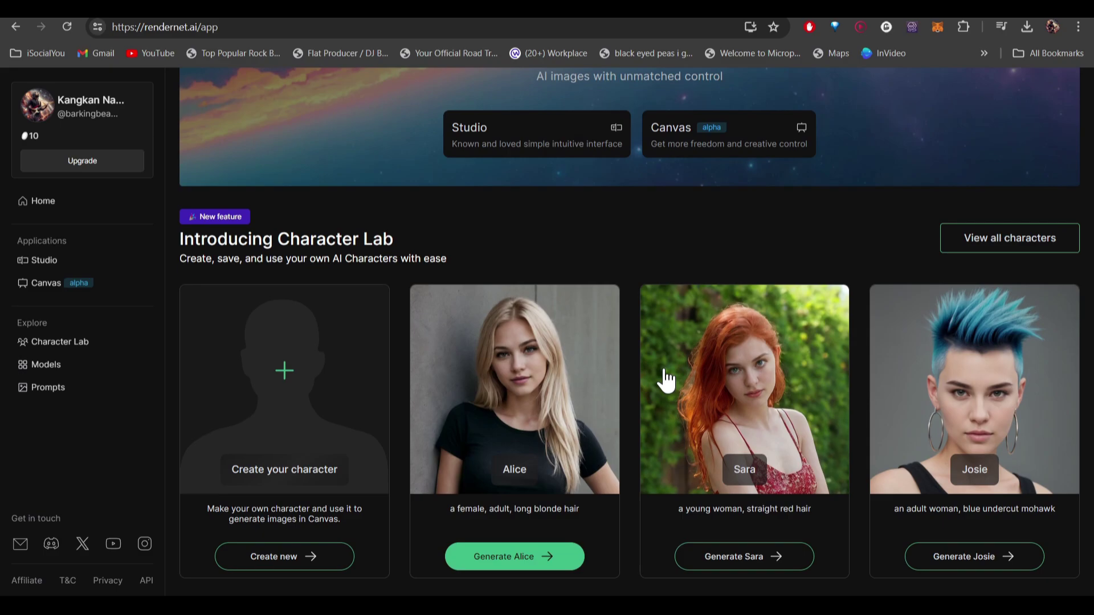
pyautogui.scroll(-2, 655, 376)
pyautogui.scroll(-2, 638, 376)
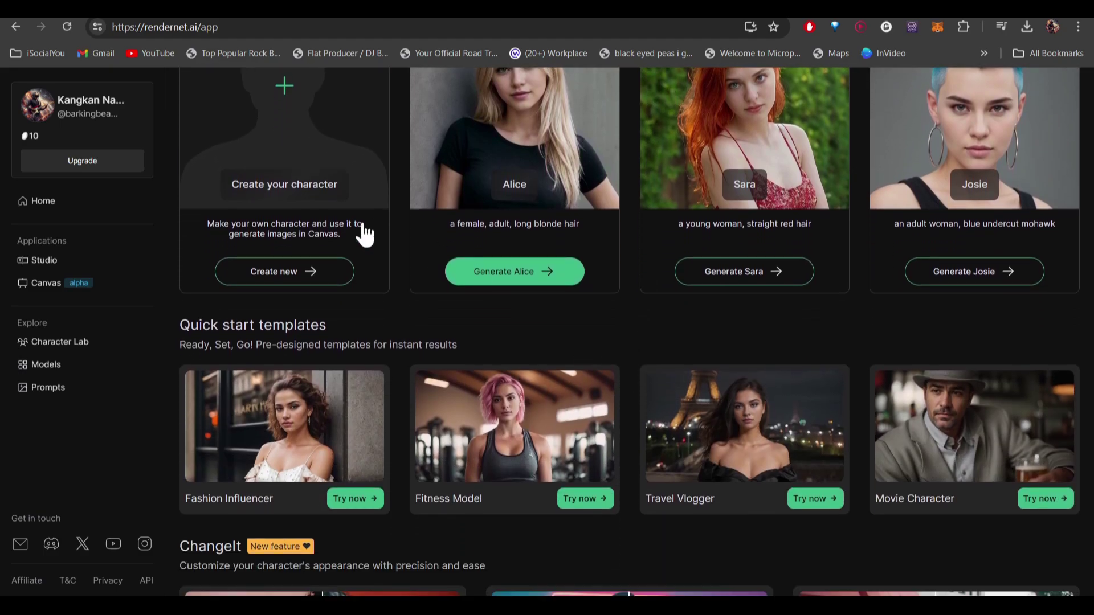
pyautogui.scroll(2, 442, 285)
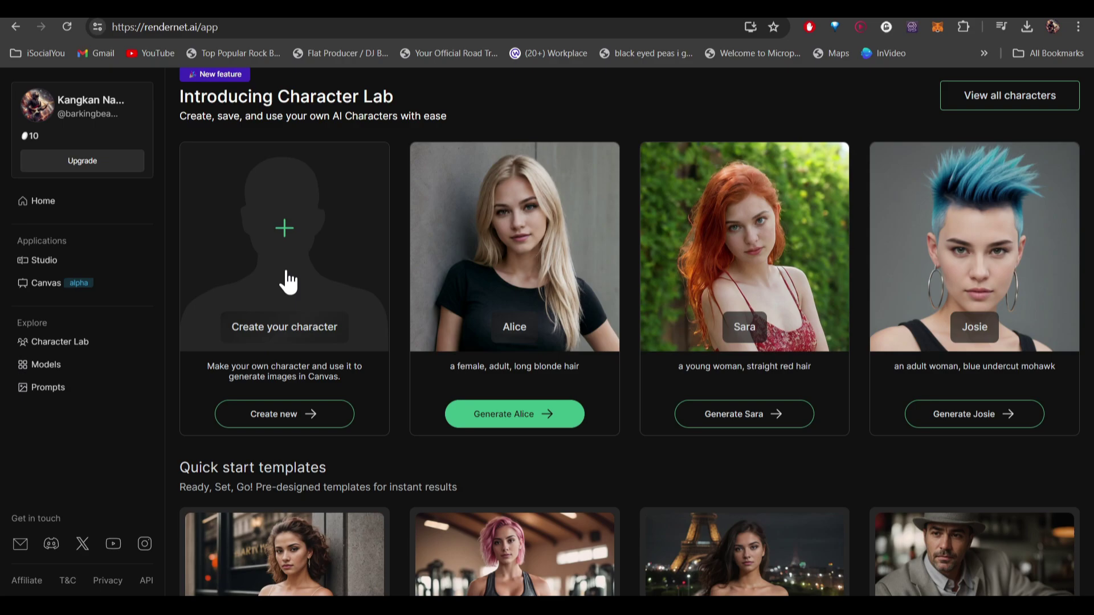
# Start a new character from the smiling portrait in the Asset Library, cropped to the face.
pyautogui.click(286, 229)
pyautogui.click(547, 346)
pyautogui.click(587, 366)
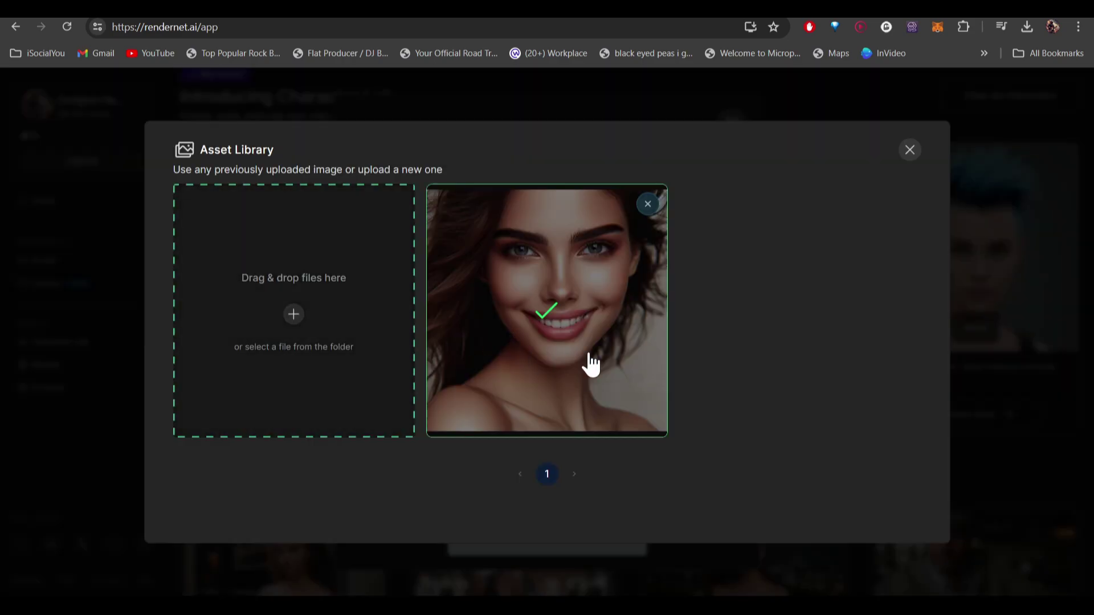
pyautogui.moveTo(558, 283); pyautogui.dragTo(525, 354)
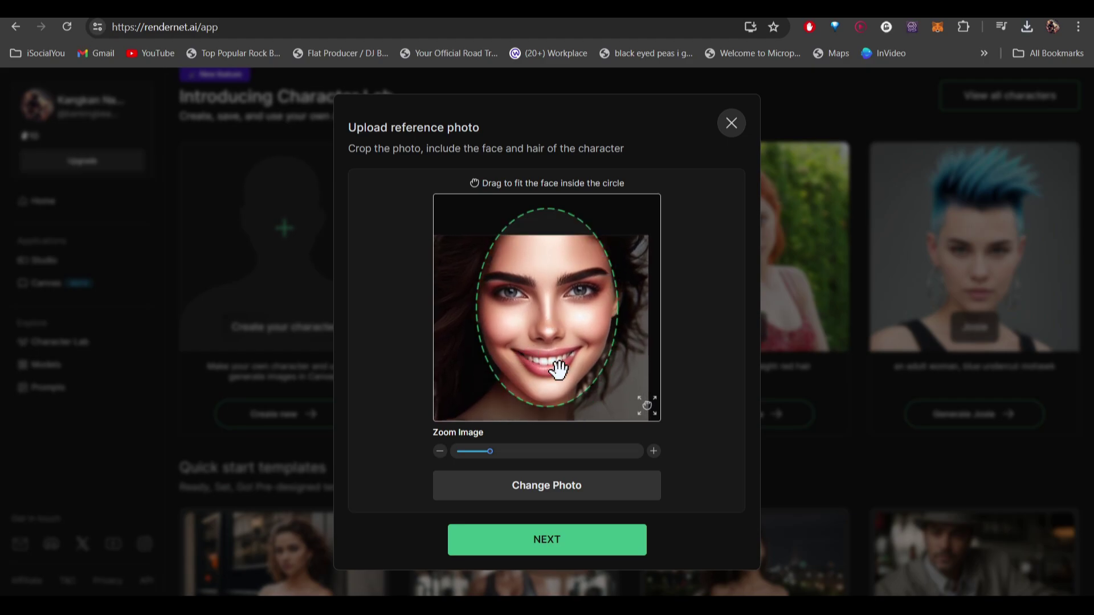
pyautogui.click(555, 544)
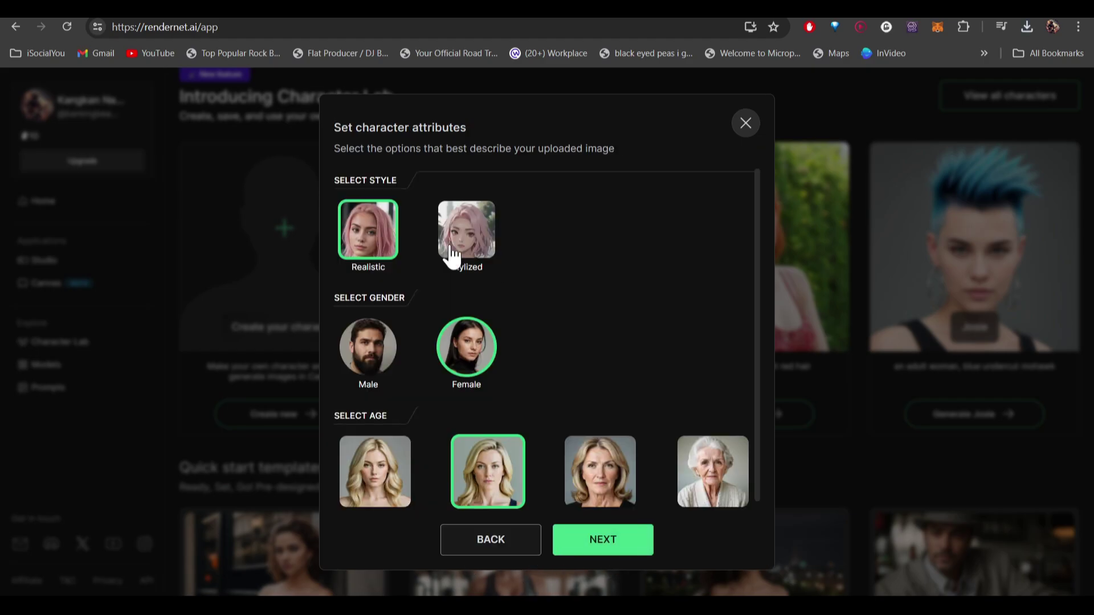
# Make it a Realistic Young Adult character named 'MOdel1' and view its details.
pyautogui.click(370, 234)
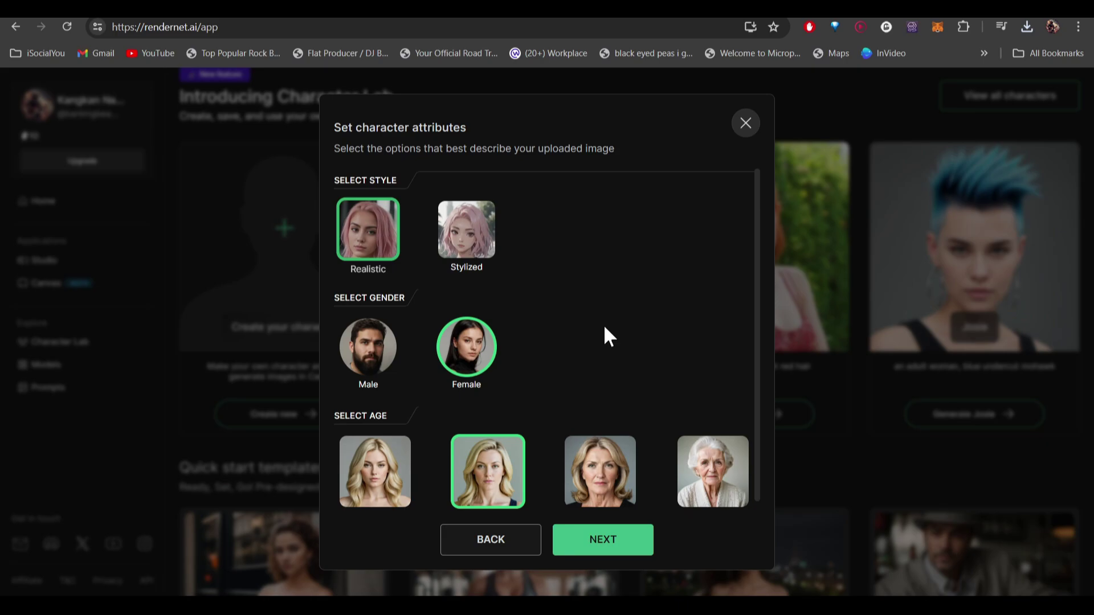
pyautogui.scroll(-1, 684, 341)
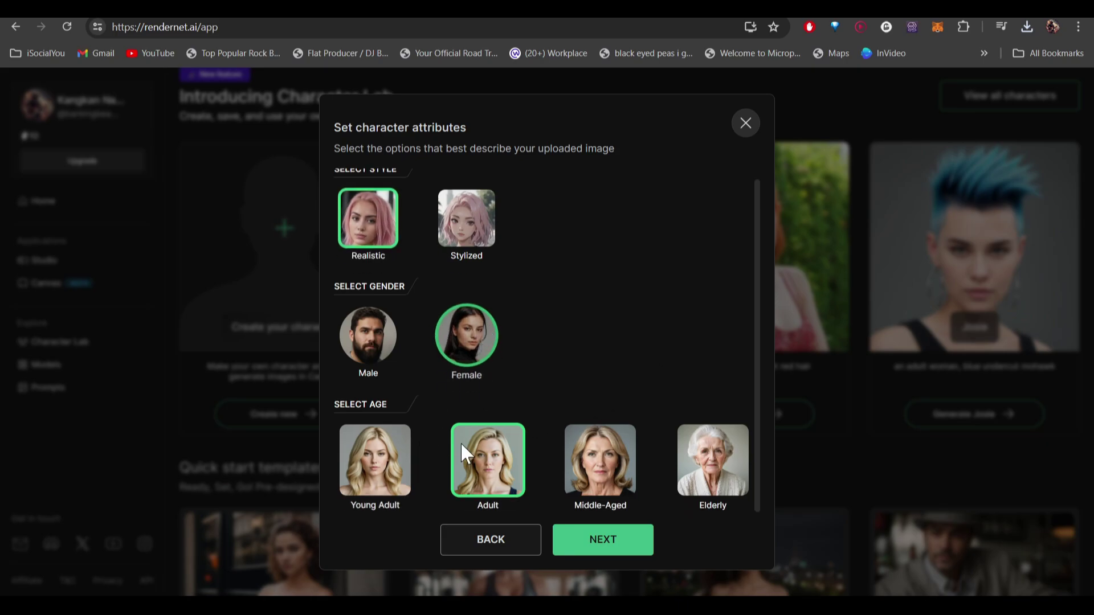
pyautogui.click(623, 547)
pyautogui.click(571, 299)
pyautogui.write('MOdel1')
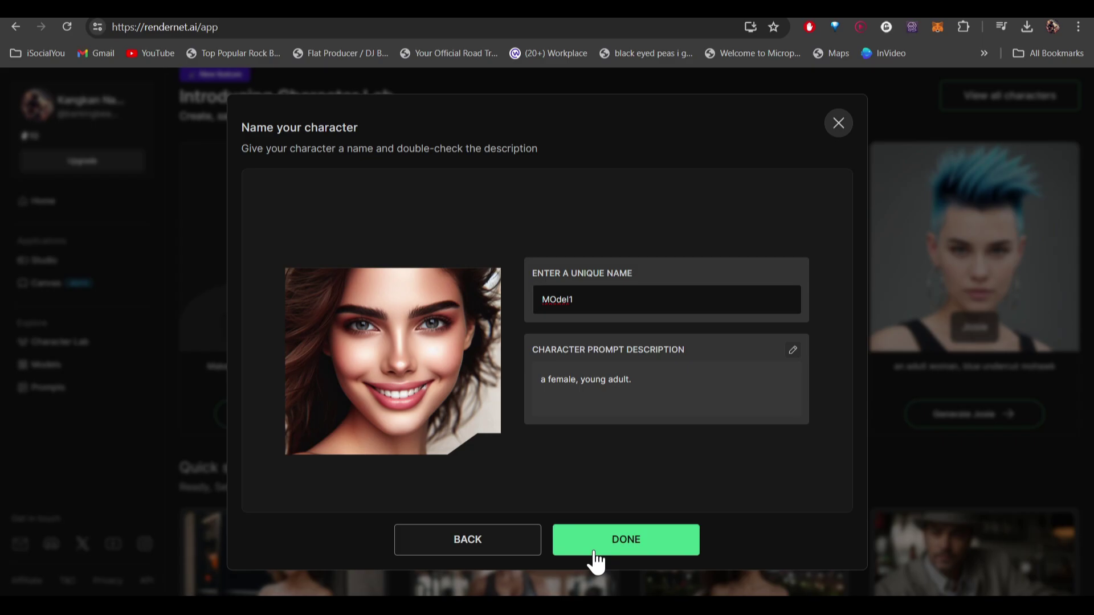
pyautogui.click(630, 547)
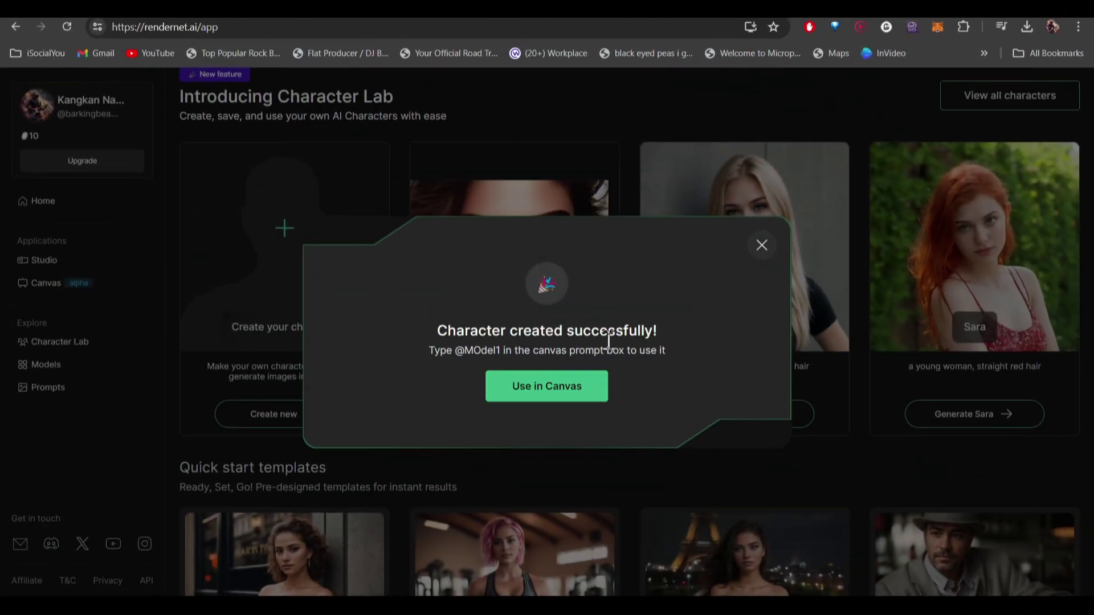
pyautogui.click(538, 396)
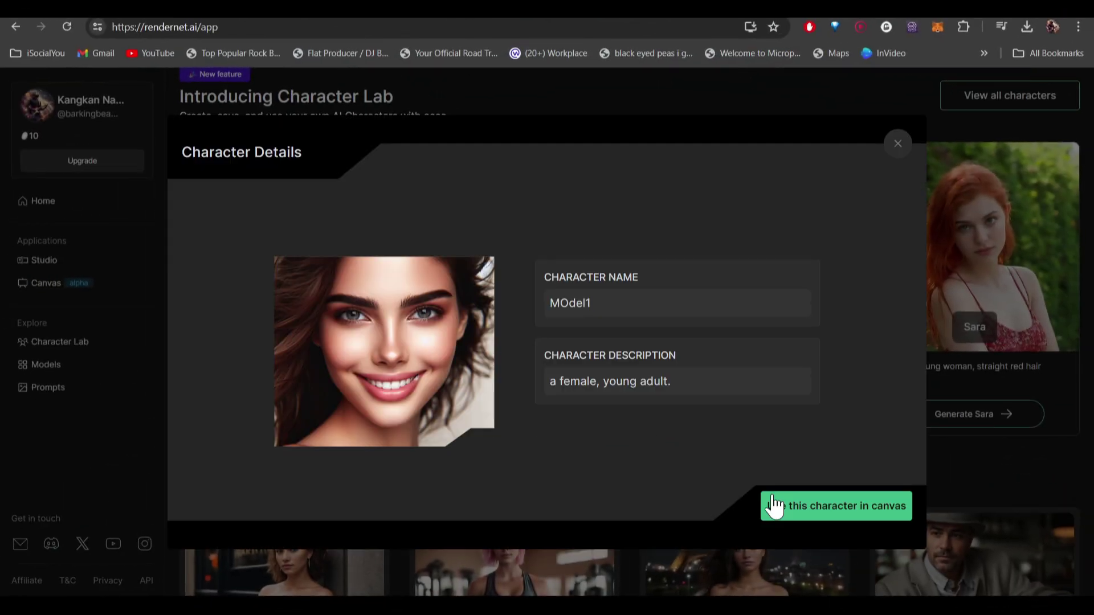
# Generate two canvas images of MOdel1 reading a book in a coffee shop.
pyautogui.click(850, 509)
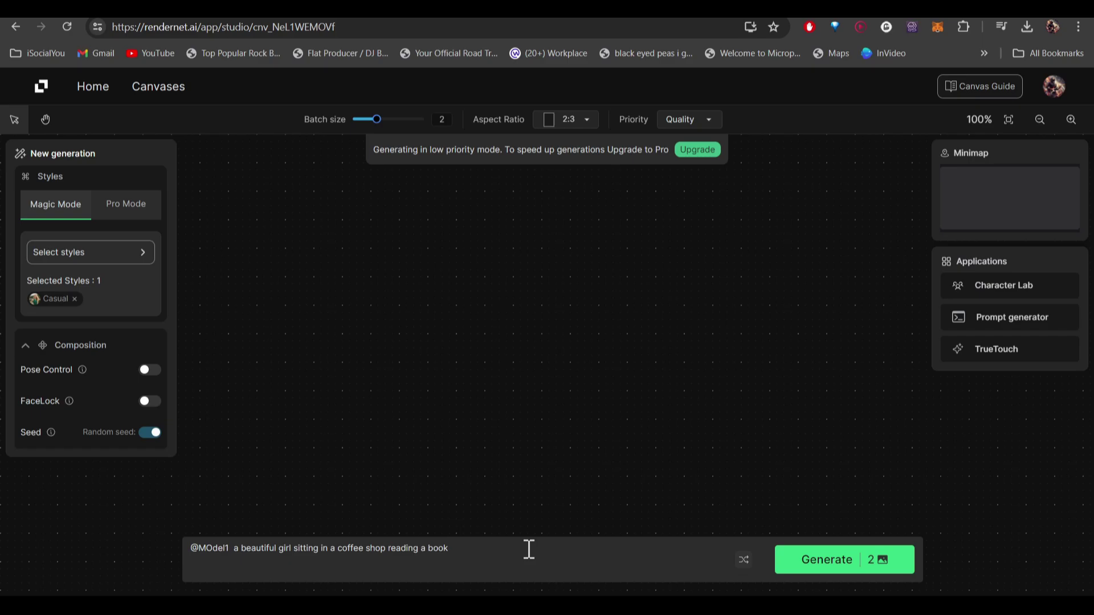
pyautogui.click(831, 564)
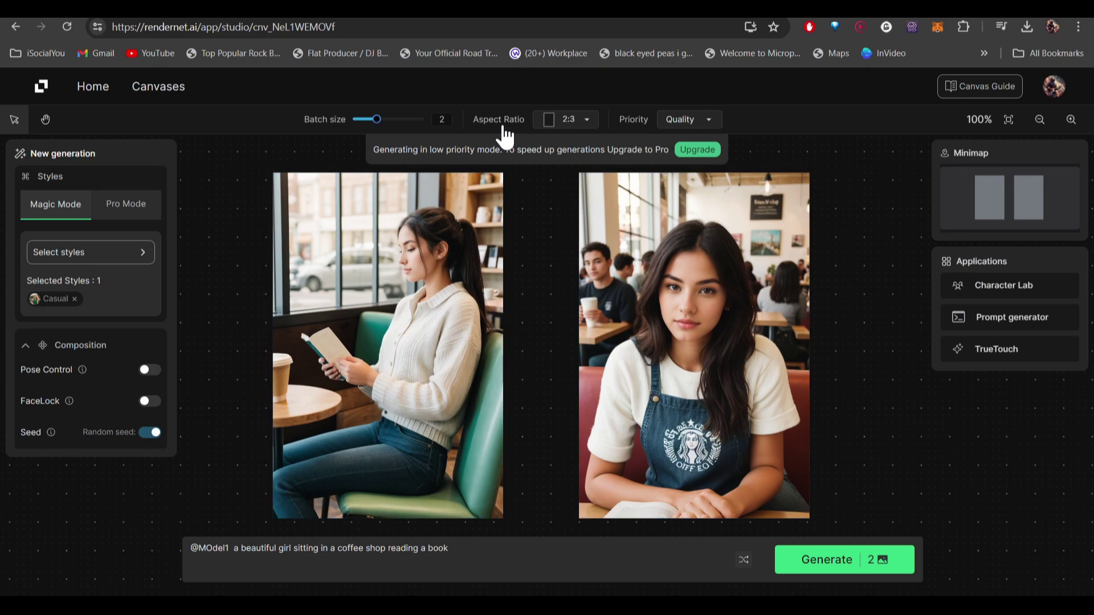
# Check the Aspect Ratio and Priority options, keeping Quality, and browse Magic Mode styles.
pyautogui.click(586, 124)
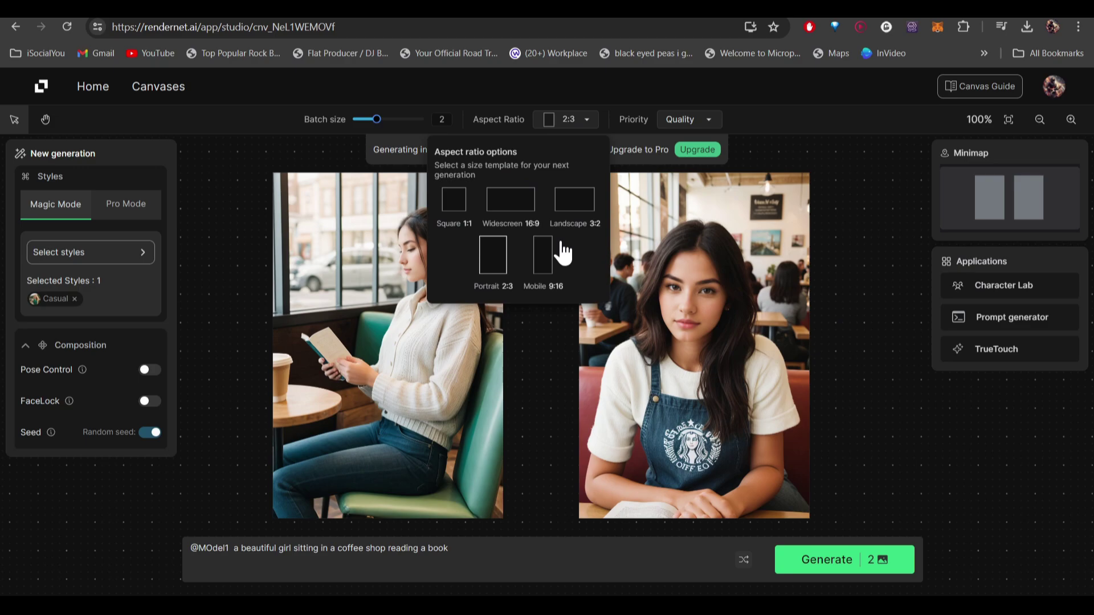
pyautogui.click(699, 119)
pyautogui.click(701, 122)
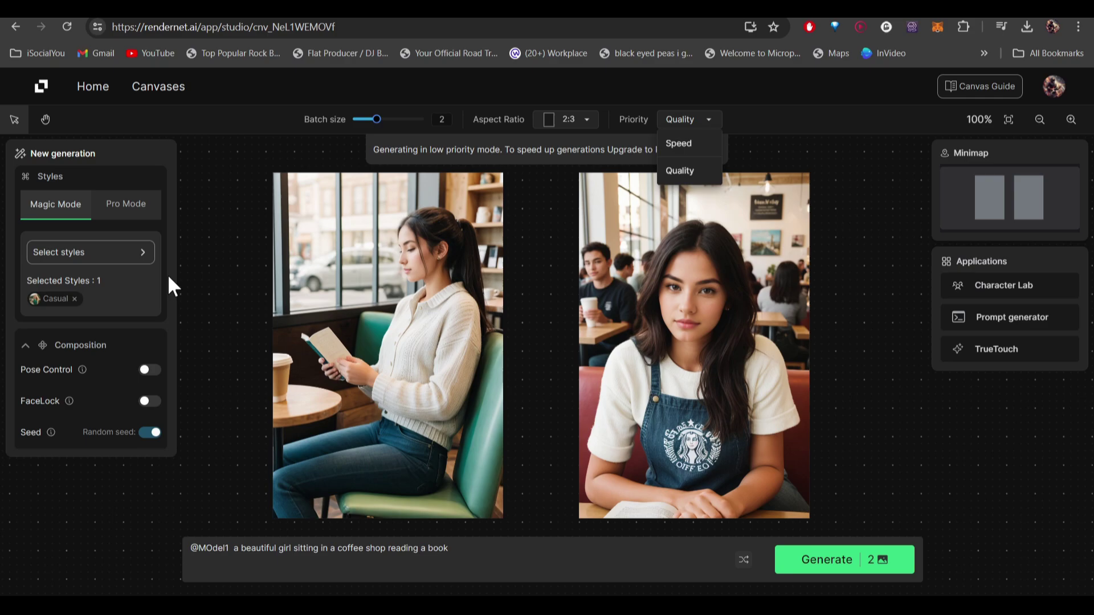
pyautogui.click(205, 248)
pyautogui.click(150, 255)
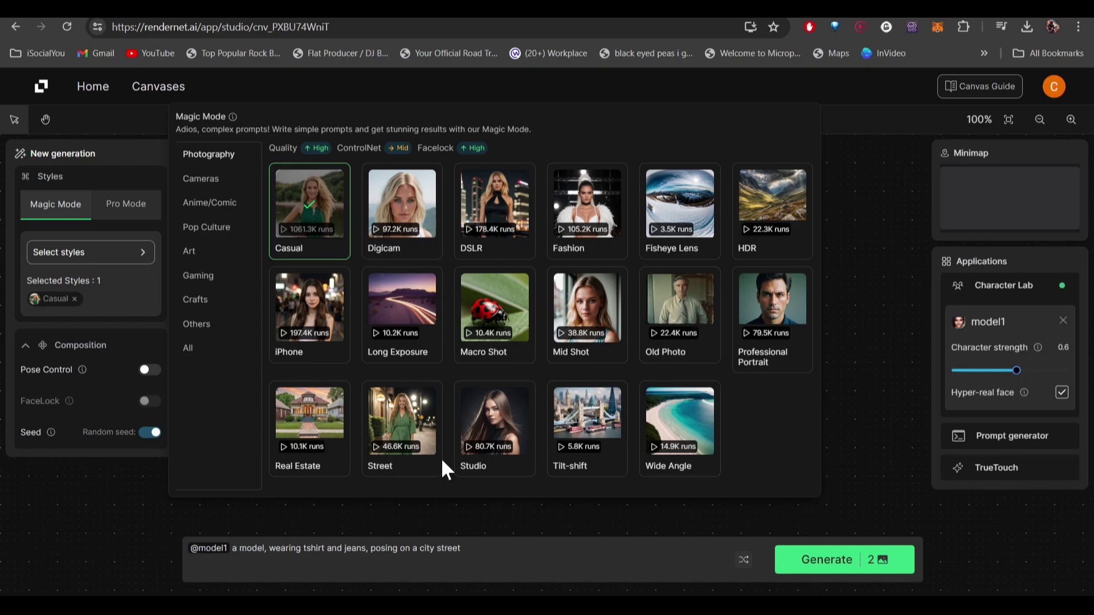
# Apply the Studio style to the white t-shirt and jeans city-street images.
pyautogui.click(505, 426)
pyautogui.click(491, 544)
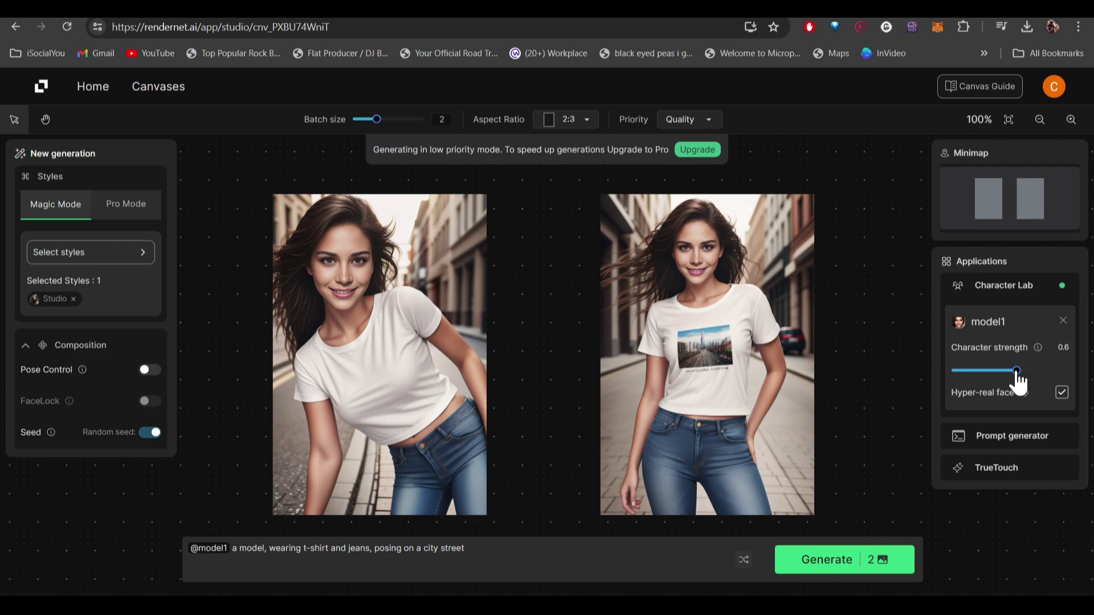
# Use a generated prompt for a brunette woman in Retro clothes on a Busy street.
pyautogui.click(1011, 442)
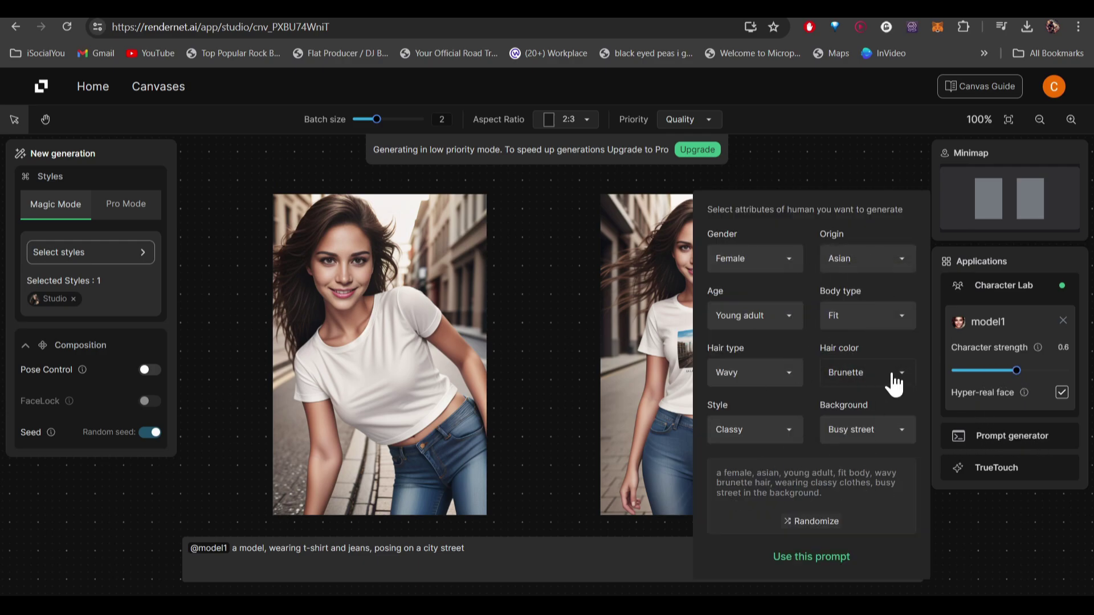
pyautogui.click(886, 381)
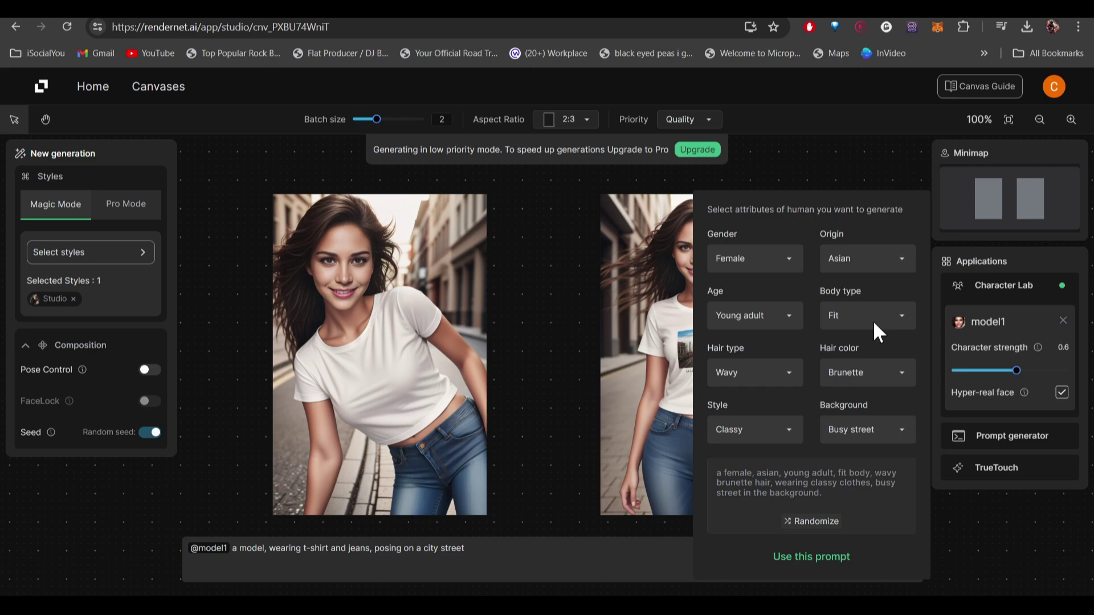
pyautogui.click(762, 432)
pyautogui.click(781, 463)
pyautogui.click(886, 429)
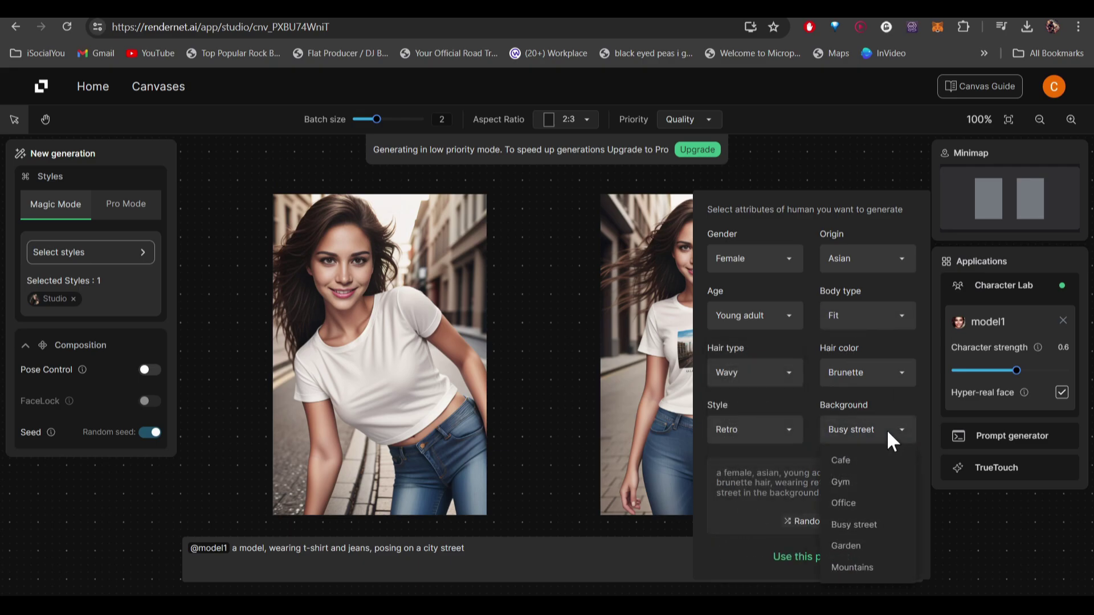
pyautogui.click(854, 528)
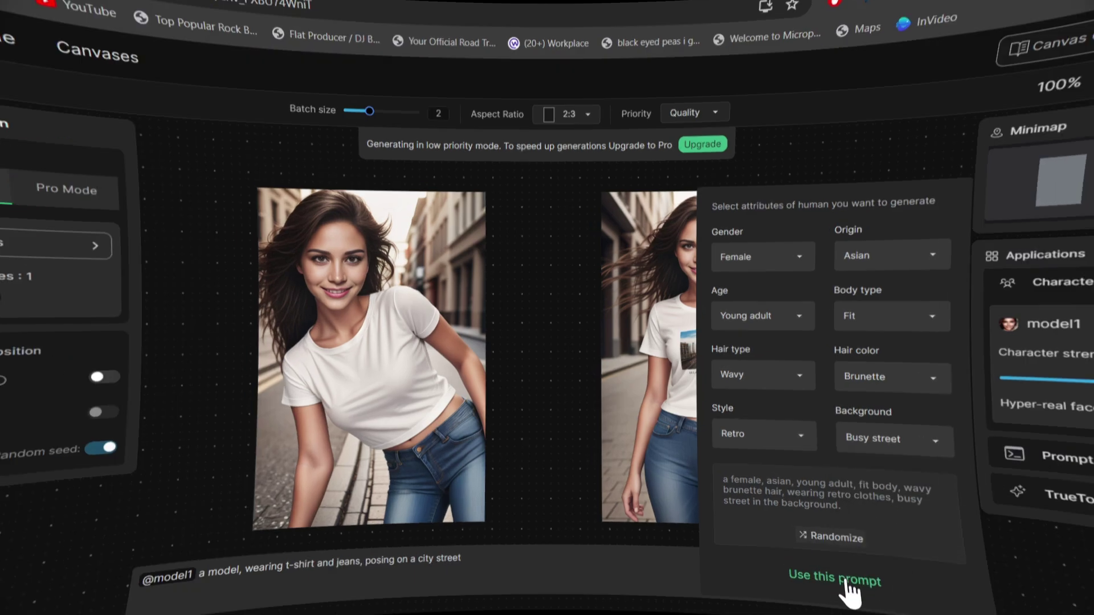
pyautogui.click(848, 581)
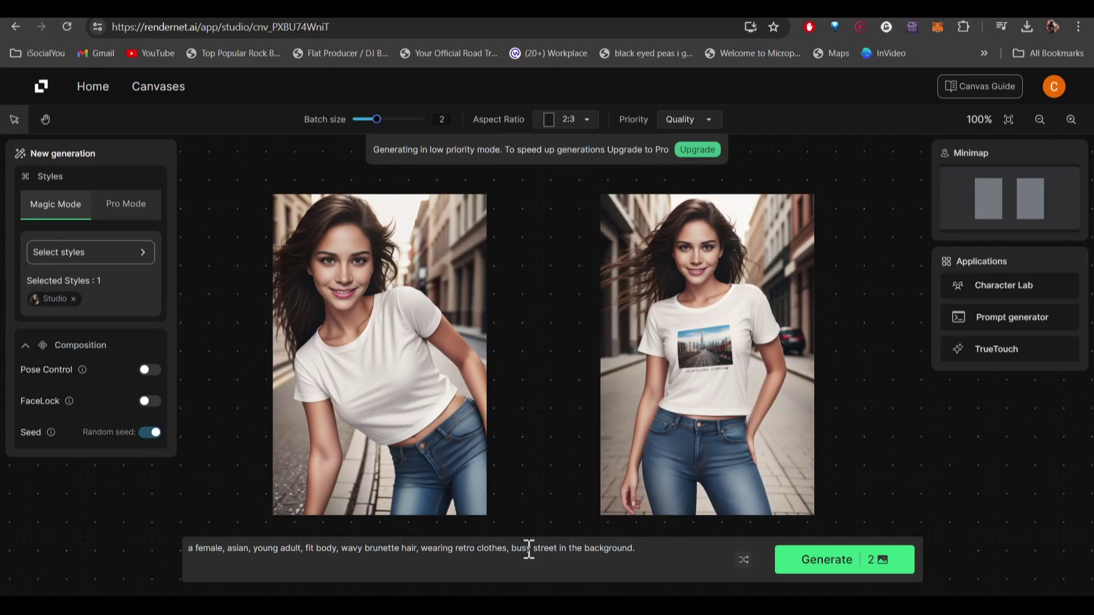
pyautogui.press('Return')
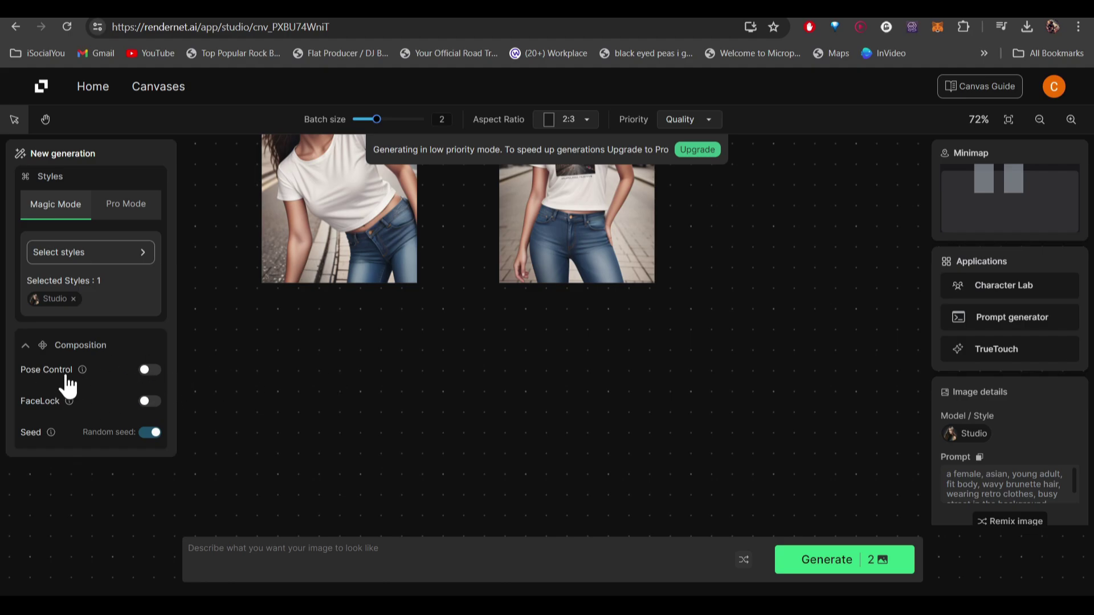
# Enable Pose Control with the standing woman photo as reference and the Depth preprocessor.
pyautogui.click(148, 371)
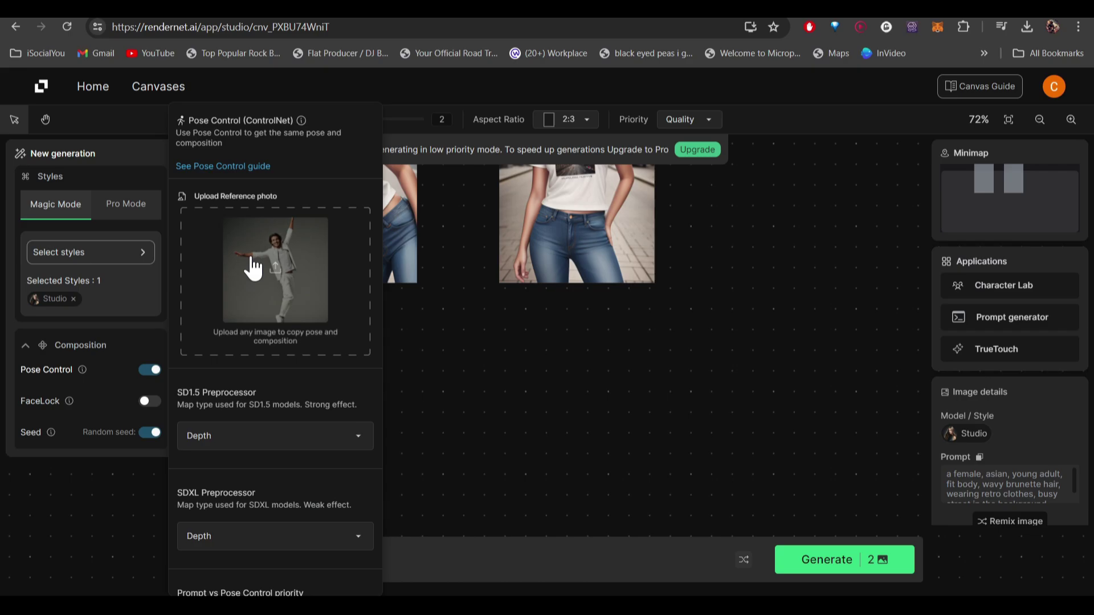
pyautogui.click(283, 278)
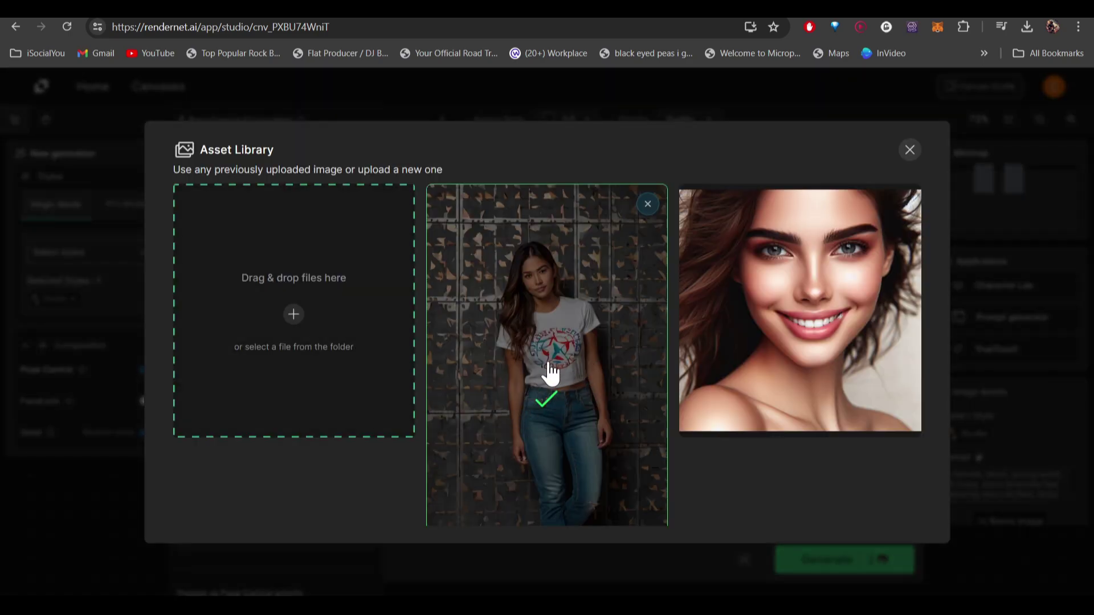
pyautogui.click(557, 350)
pyautogui.scroll(-3, 300, 422)
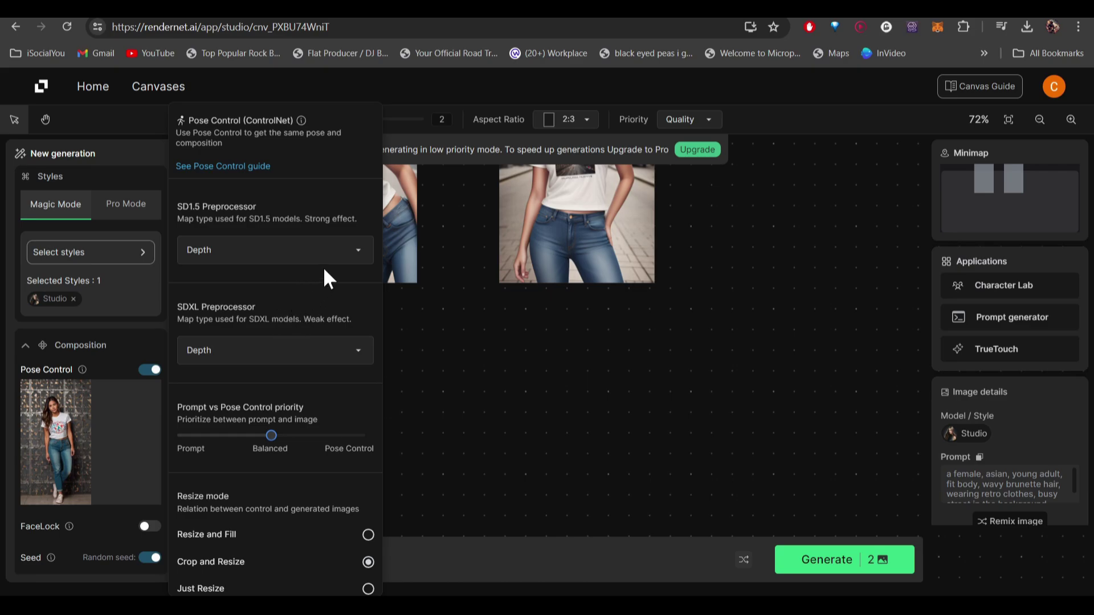
pyautogui.click(342, 251)
pyautogui.click(225, 210)
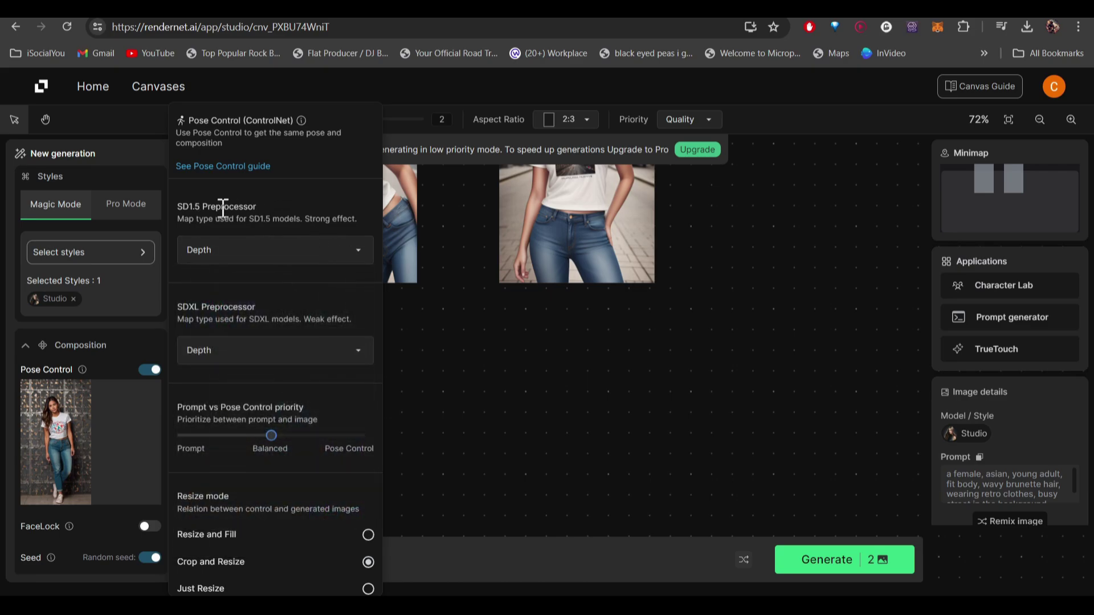
# Close the pose settings and set the prompt to 'a girl wearing black jeans and white jacket'.
pyautogui.click(347, 255)
pyautogui.scroll(-1, 272, 432)
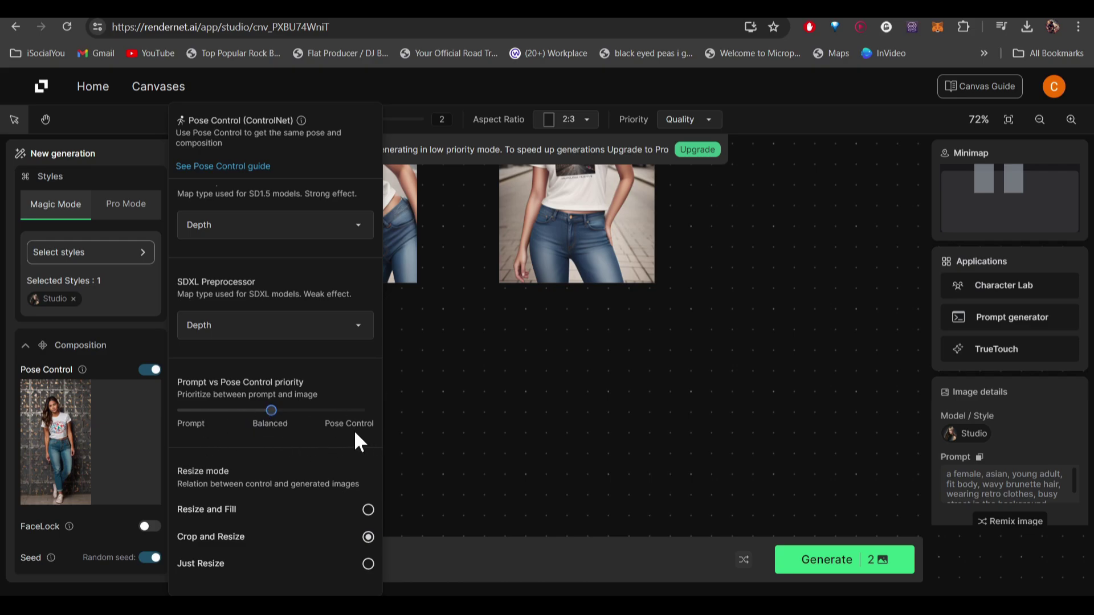
pyautogui.click(448, 539)
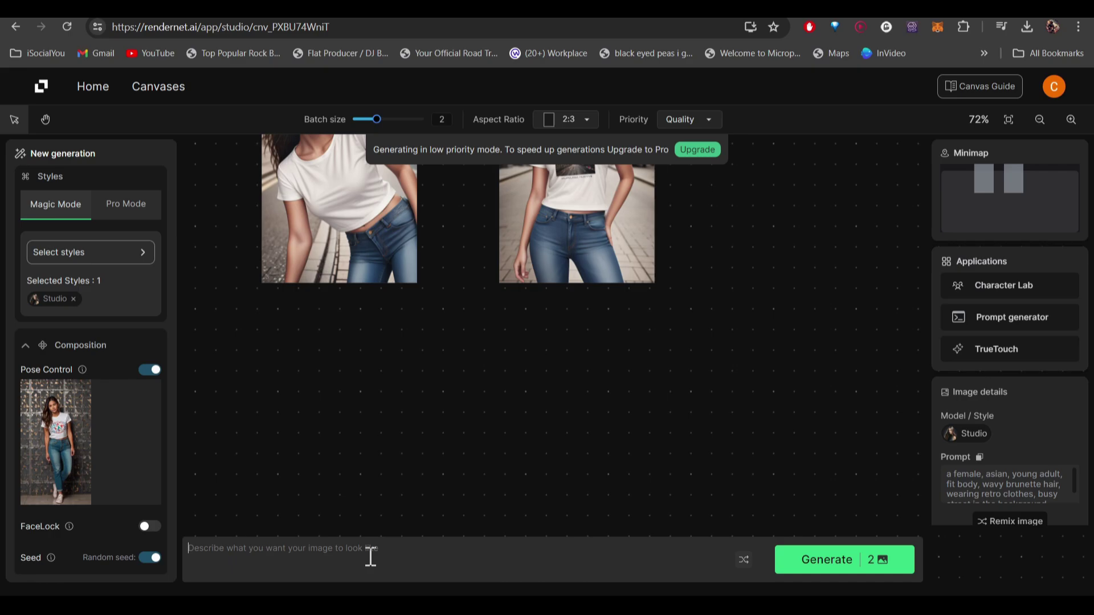
pyautogui.write('a girl wearing black jeans and white jacket')
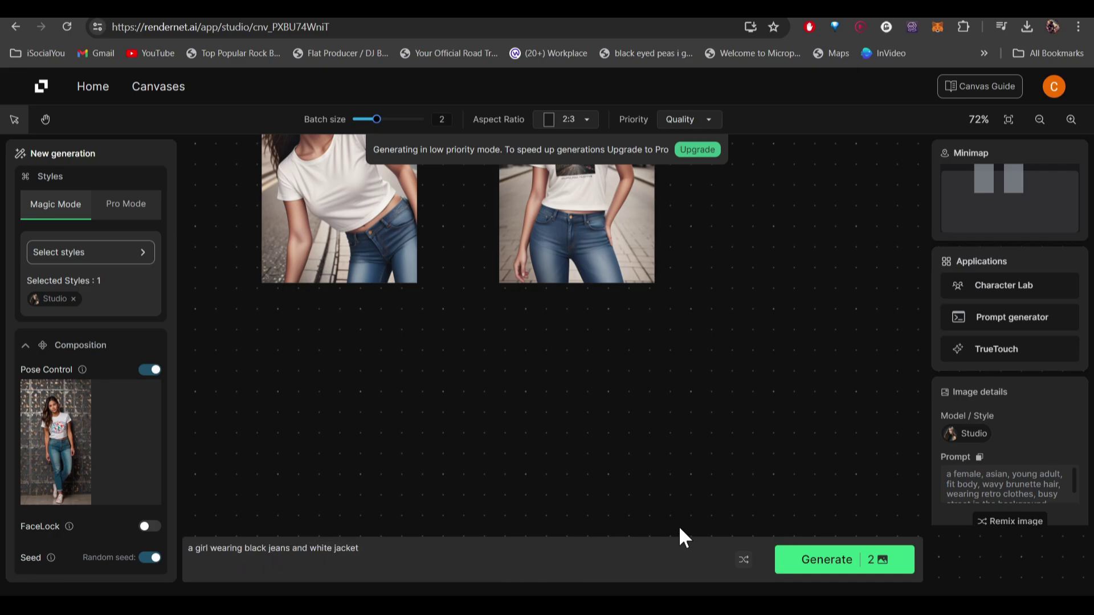
# Generate two pose-matched images and arrange their placeholders side by side in view.
pyautogui.click(820, 561)
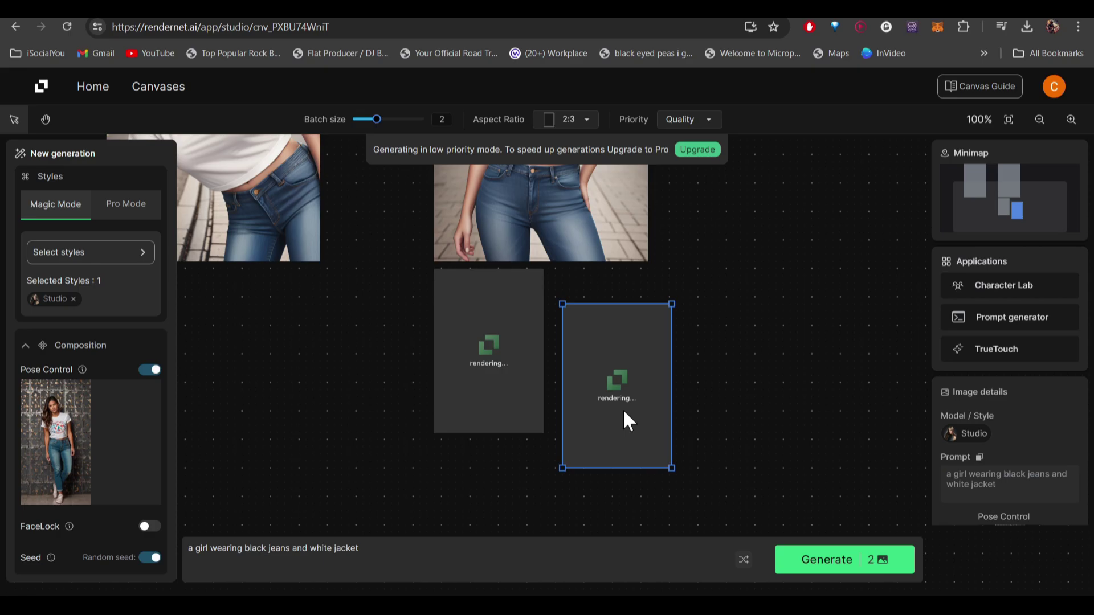
pyautogui.moveTo(481, 346); pyautogui.dragTo(484, 376)
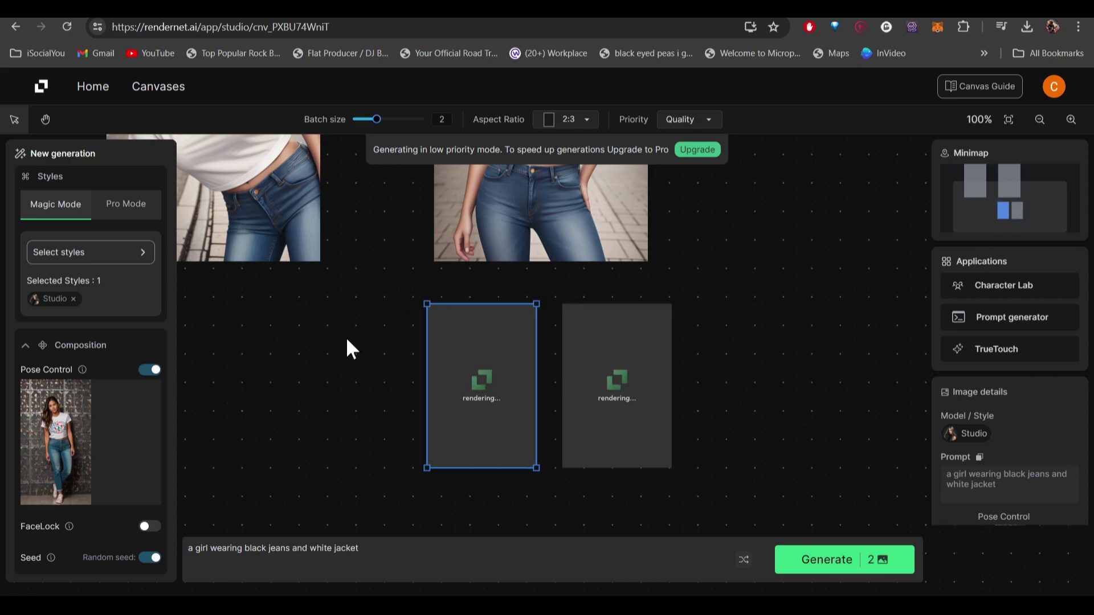
pyautogui.scroll(-5, 348, 319)
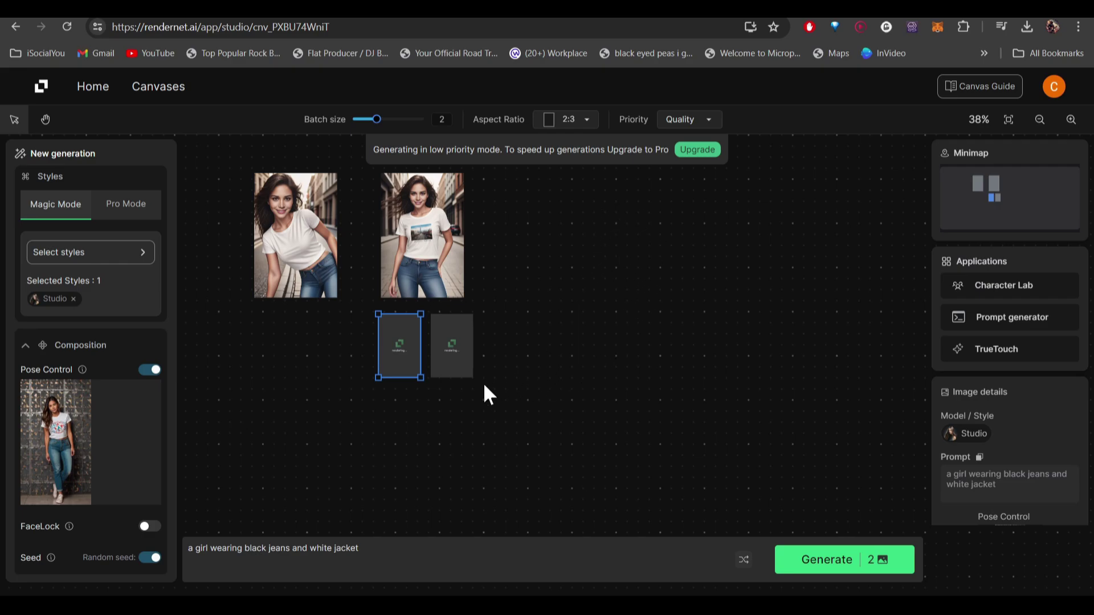
pyautogui.moveTo(452, 346)
pyautogui.mouseDown()
pyautogui.moveTo(518, 211)
pyautogui.moveTo(521, 342)
pyautogui.moveTo(527, 197)
pyautogui.moveTo(464, 344)
pyautogui.mouseUp()
pyautogui.scroll(5, 473, 371)
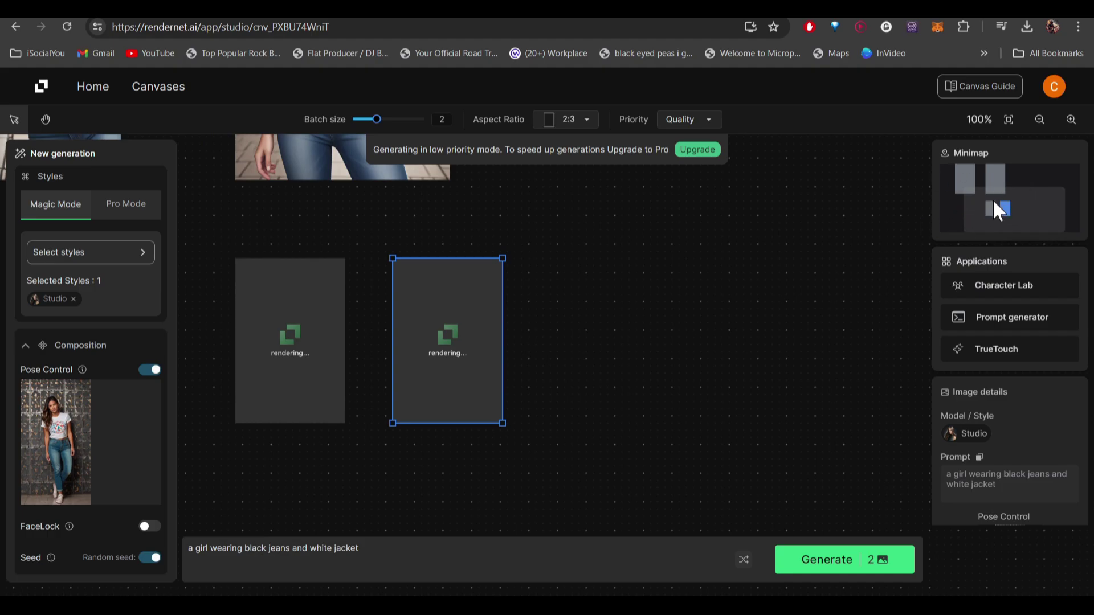
pyautogui.moveTo(994, 200); pyautogui.dragTo(959, 211)
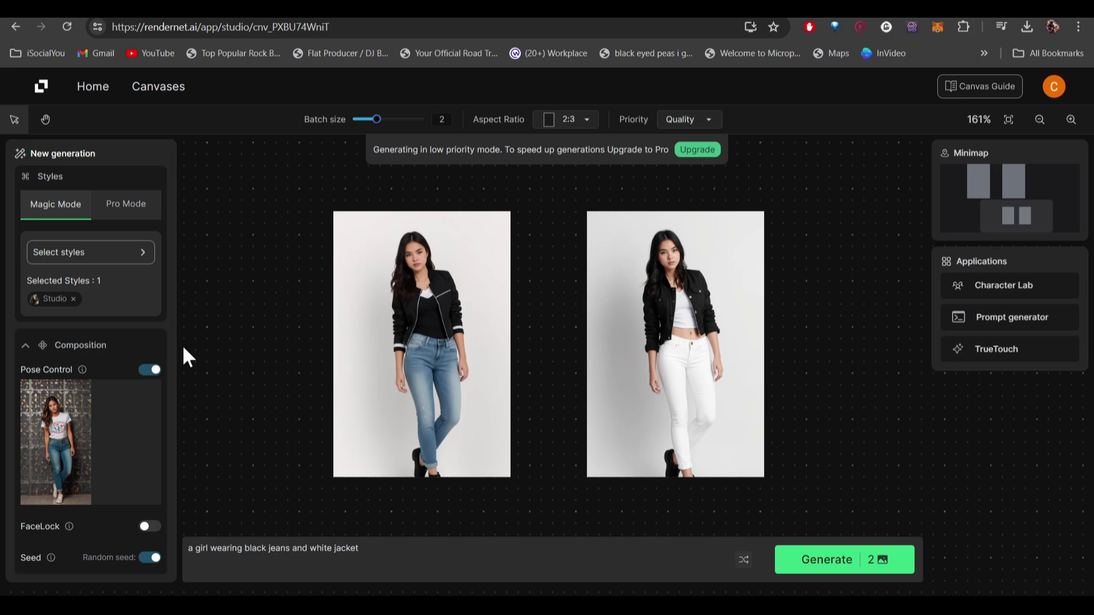
# Enable FaceLock with the smiling brunette close-up and generate two new images.
pyautogui.click(150, 526)
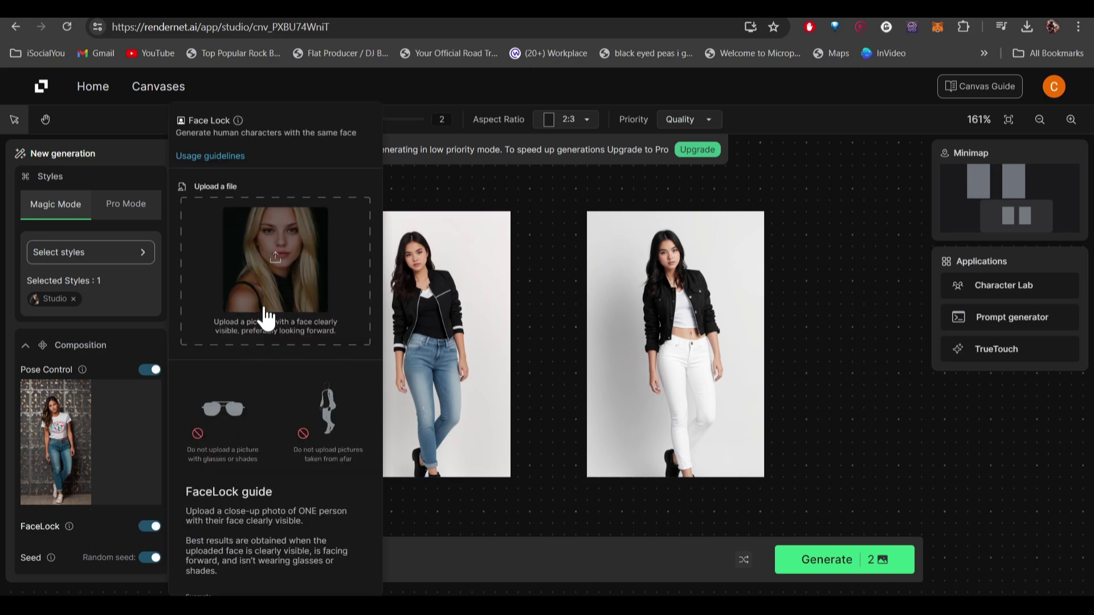
pyautogui.click(288, 260)
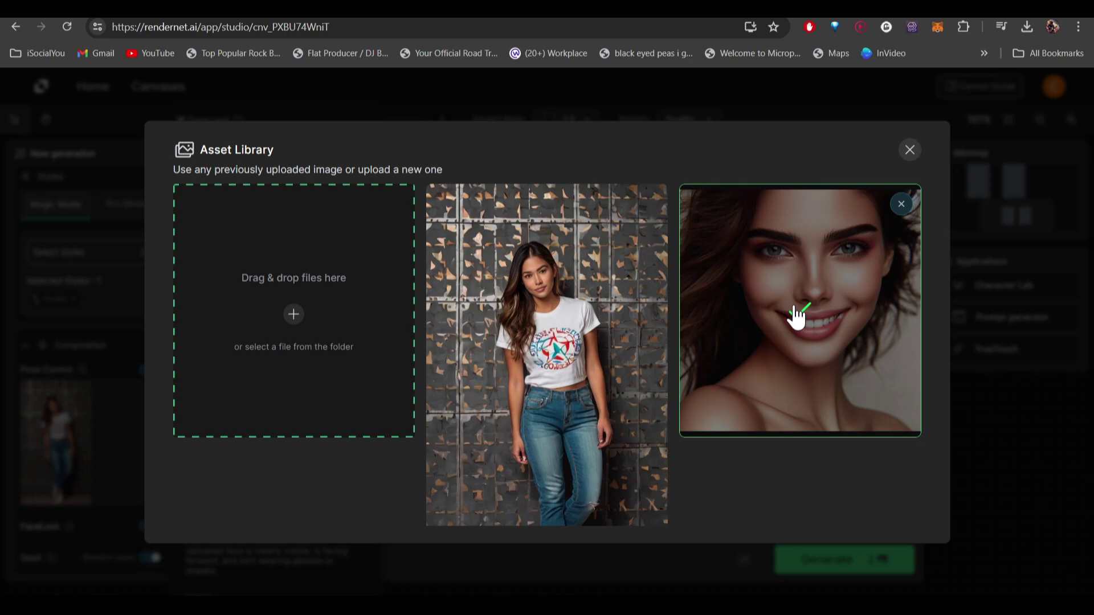
pyautogui.click(826, 327)
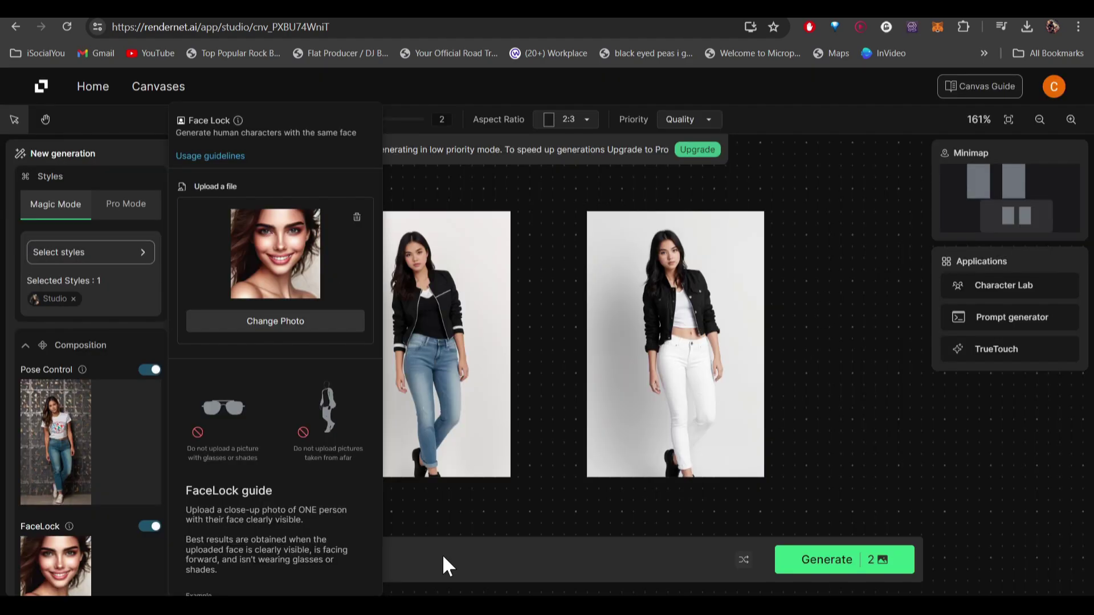
pyautogui.click(420, 557)
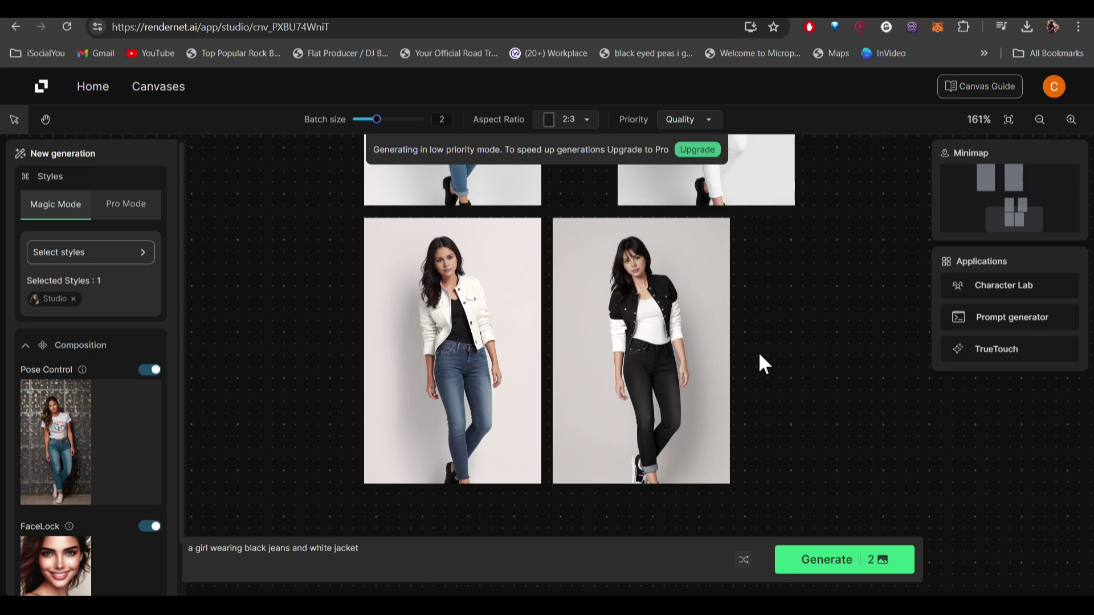
# Move the black-jeans and white-jacket images to the right end of the top row.
pyautogui.scroll(3, 747, 342)
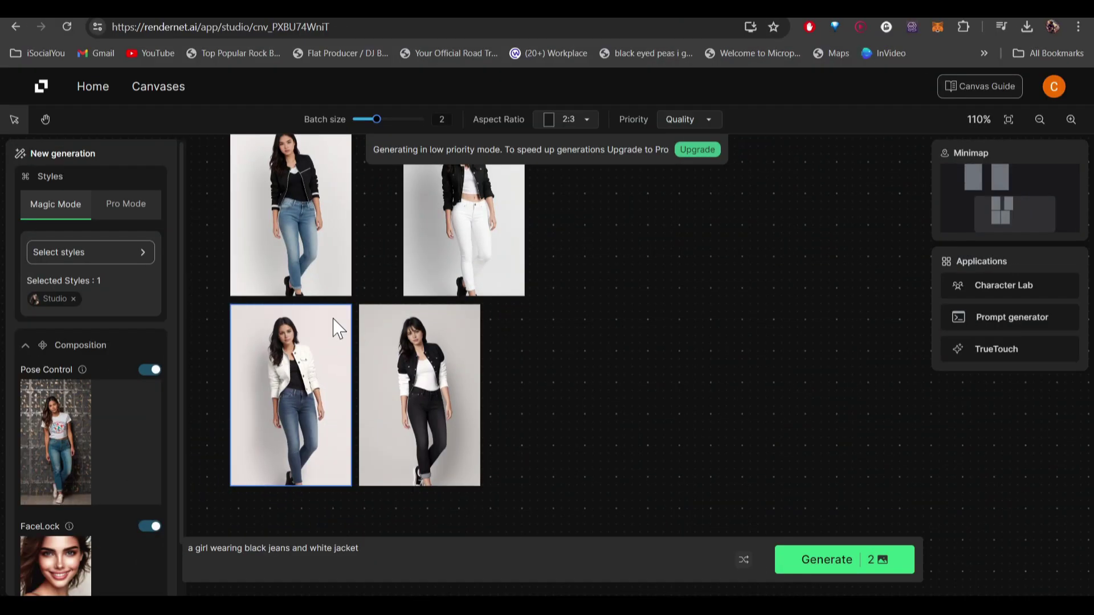
pyautogui.scroll(-3, 334, 325)
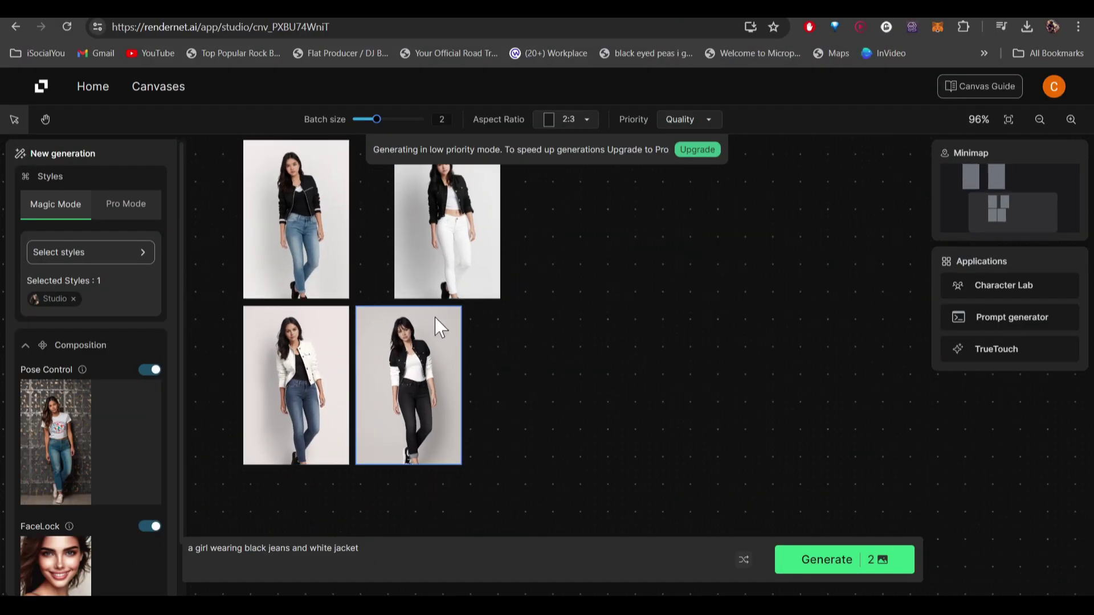
pyautogui.moveTo(439, 326); pyautogui.dragTo(586, 217)
pyautogui.moveTo(305, 385); pyautogui.dragTo(728, 224)
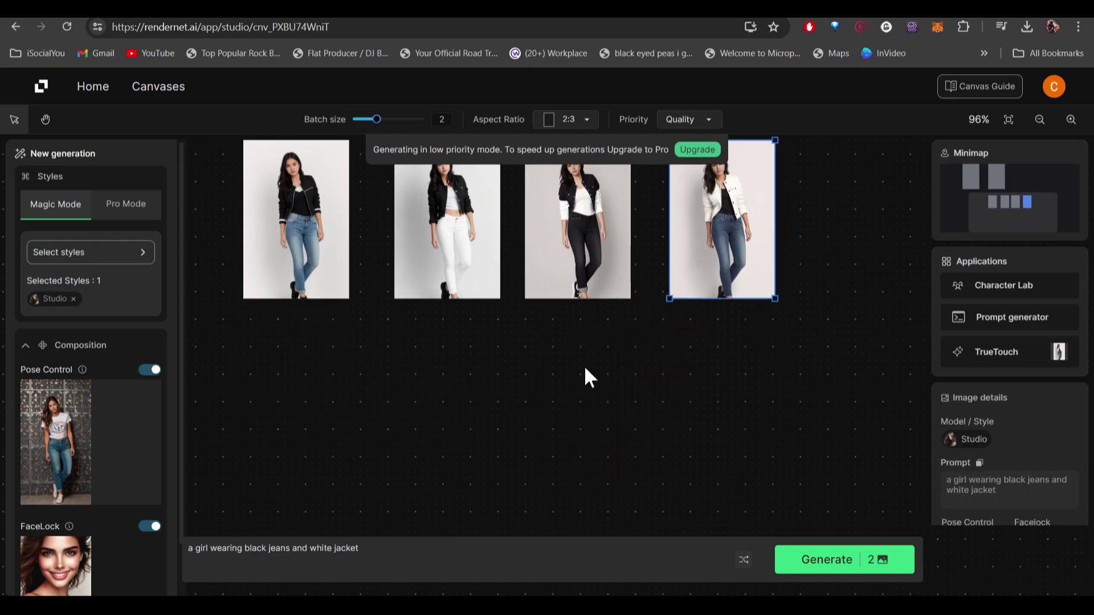